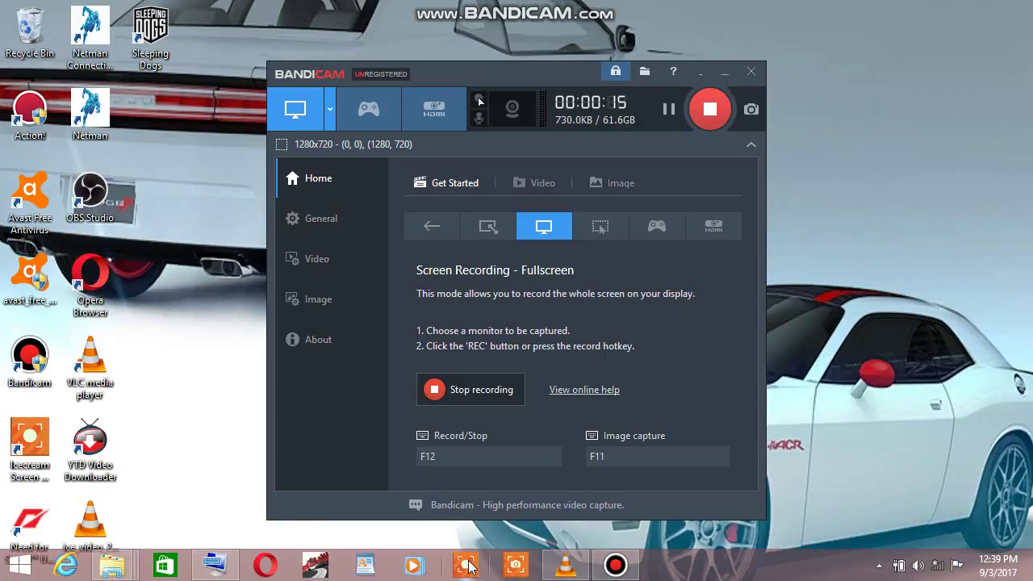
# - Switch to Icecream Screen Recorder and start a full-screen video recording at 1280 x 720
pyautogui.click(468, 567)
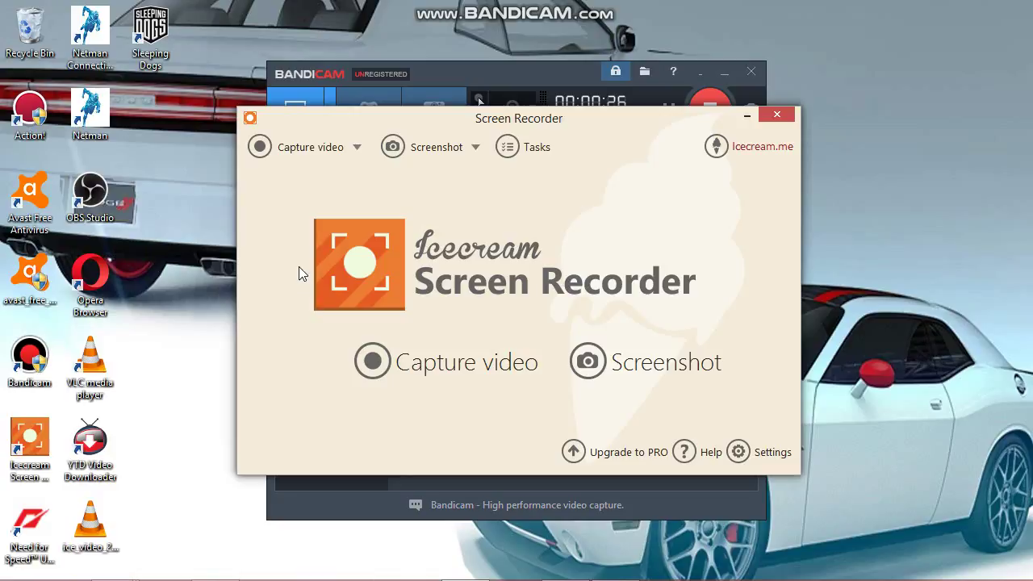
pyautogui.click(358, 150)
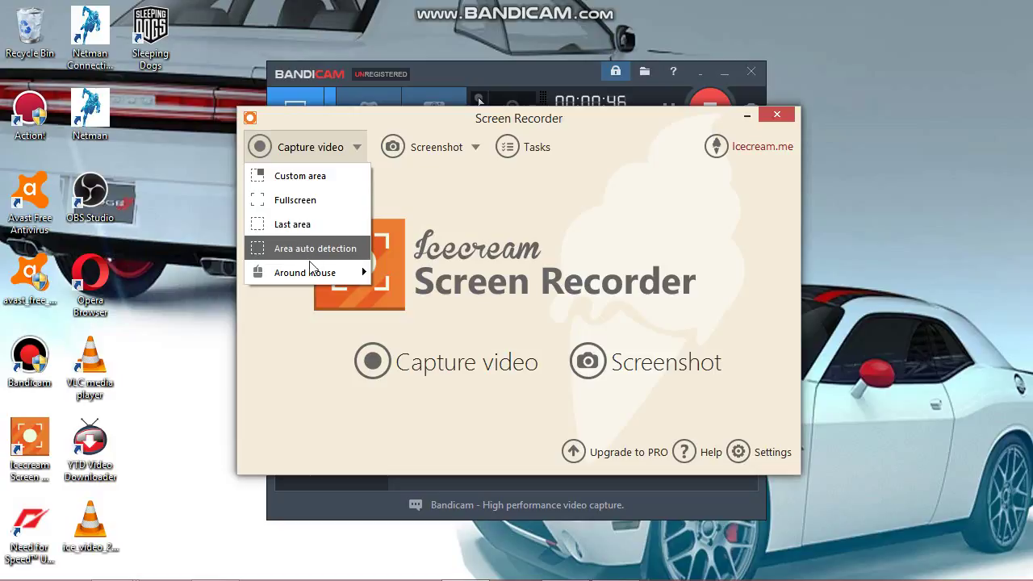
pyautogui.moveTo(313, 272)
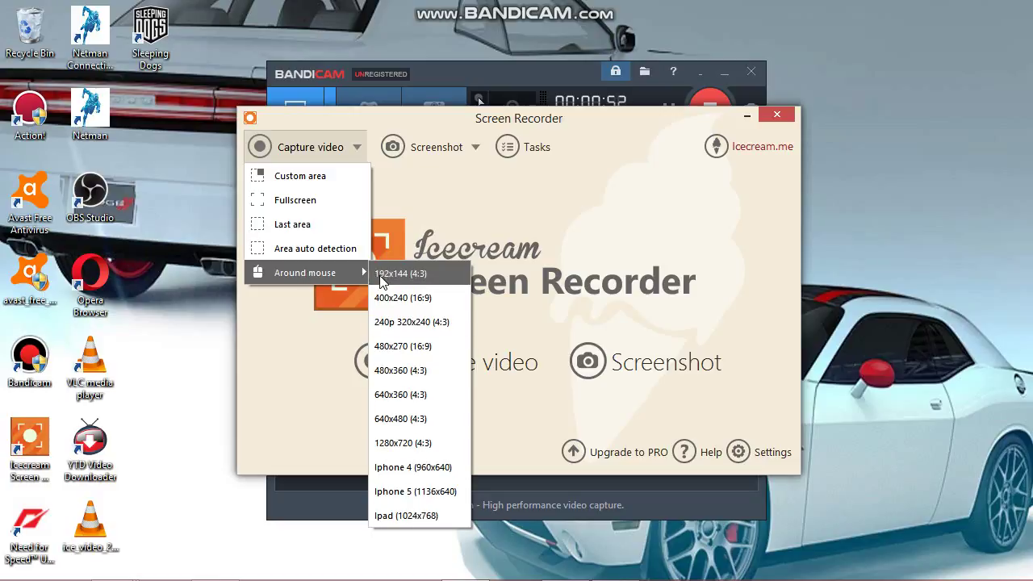
pyautogui.click(311, 199)
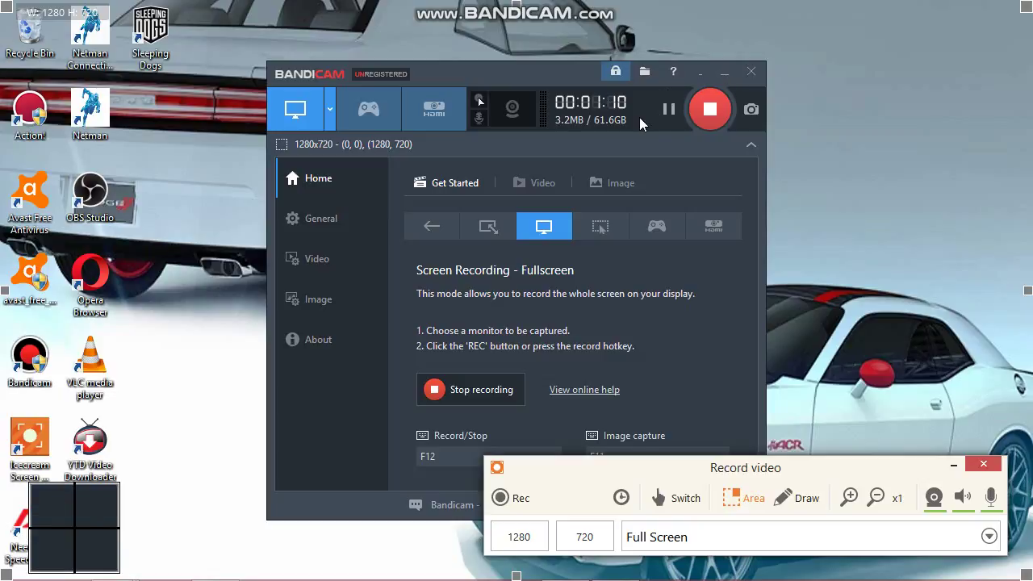
pyautogui.click(521, 498)
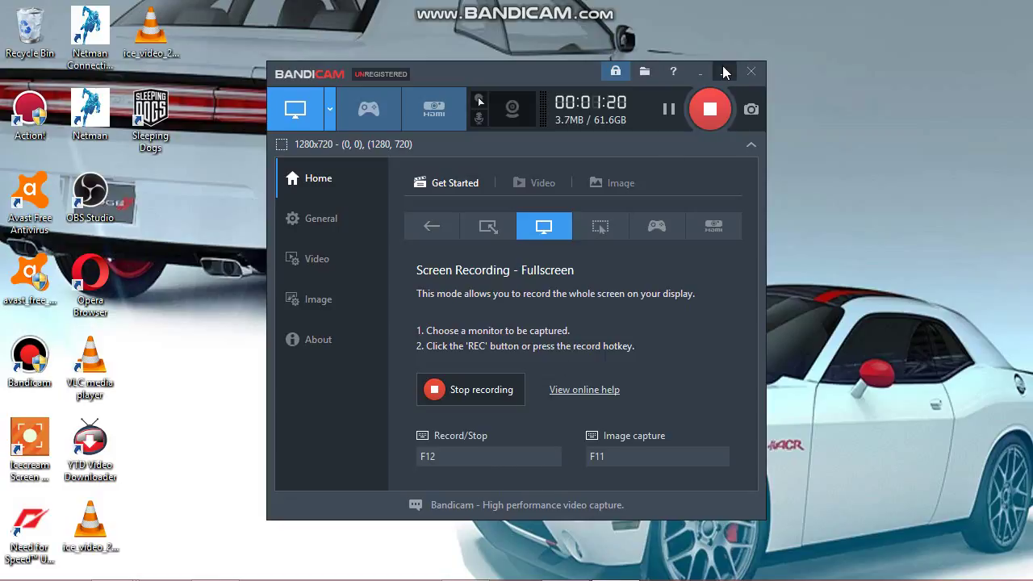
# - Refresh the desktop three times with Bandicam minimized and bring the Icecream recording controls back on screen
pyautogui.click(724, 72)
pyautogui.rightClick(550, 235)
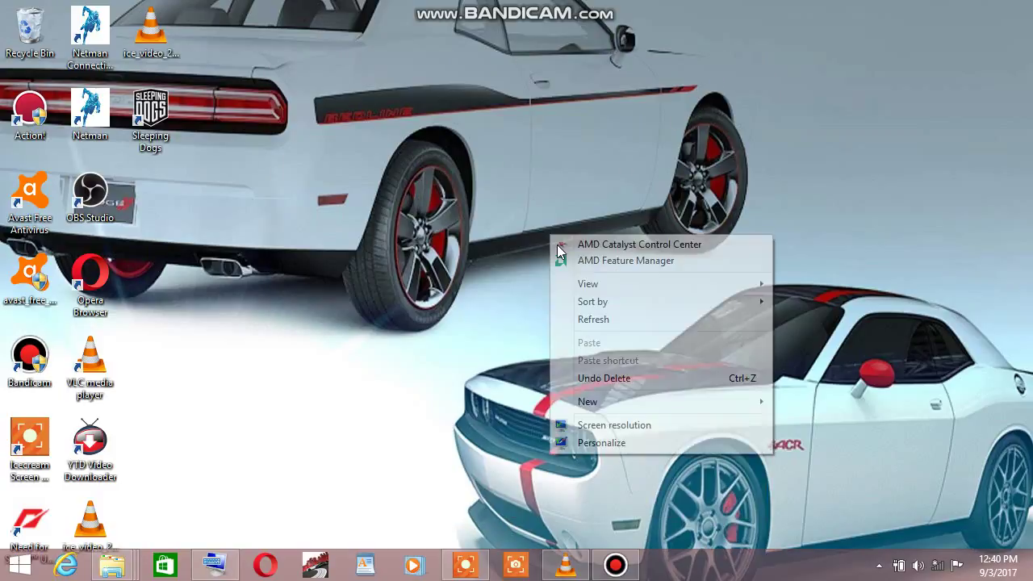
pyautogui.click(602, 322)
pyautogui.rightClick(559, 284)
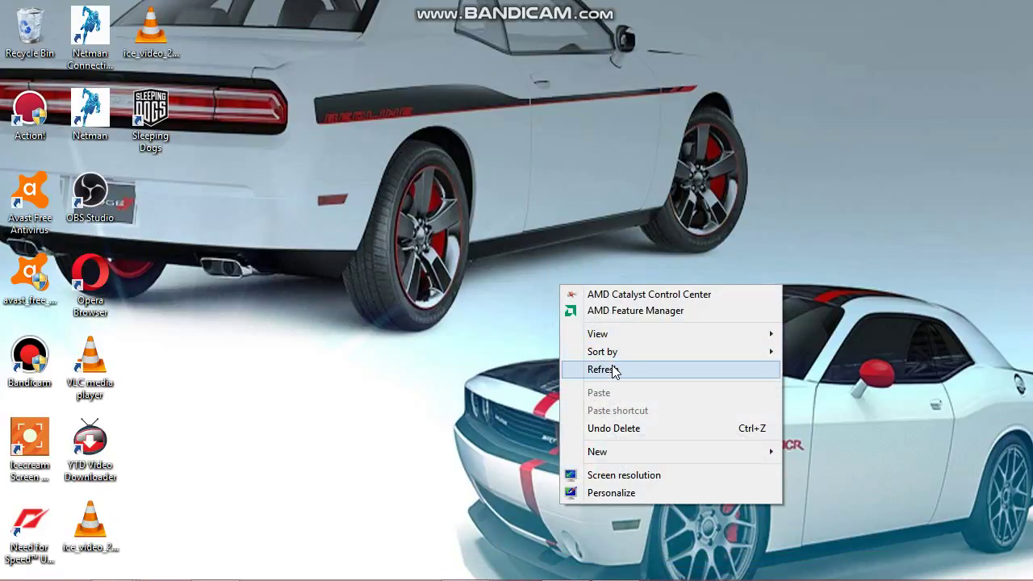
pyautogui.click(607, 367)
pyautogui.rightClick(580, 311)
pyautogui.click(622, 392)
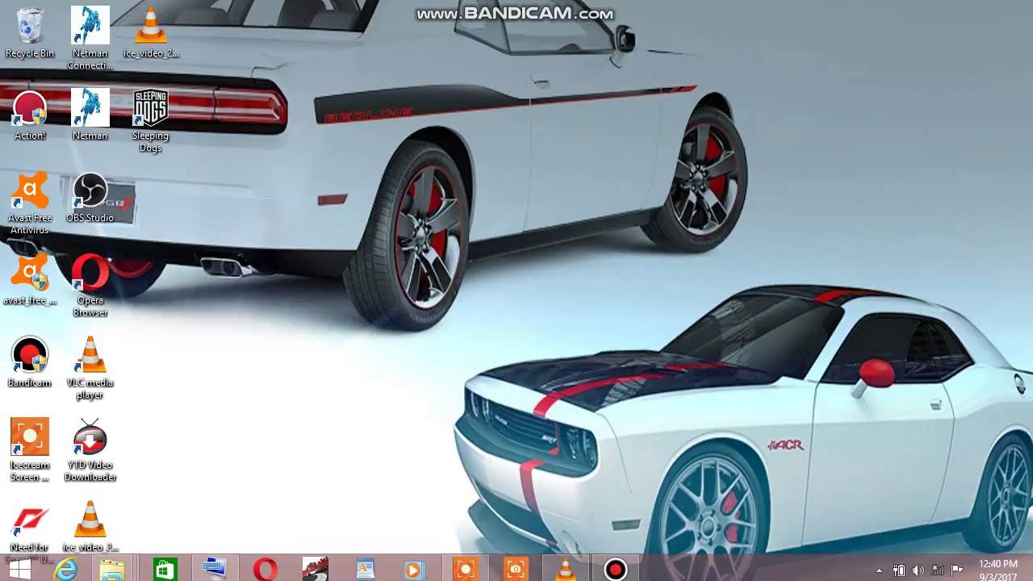
pyautogui.click(482, 570)
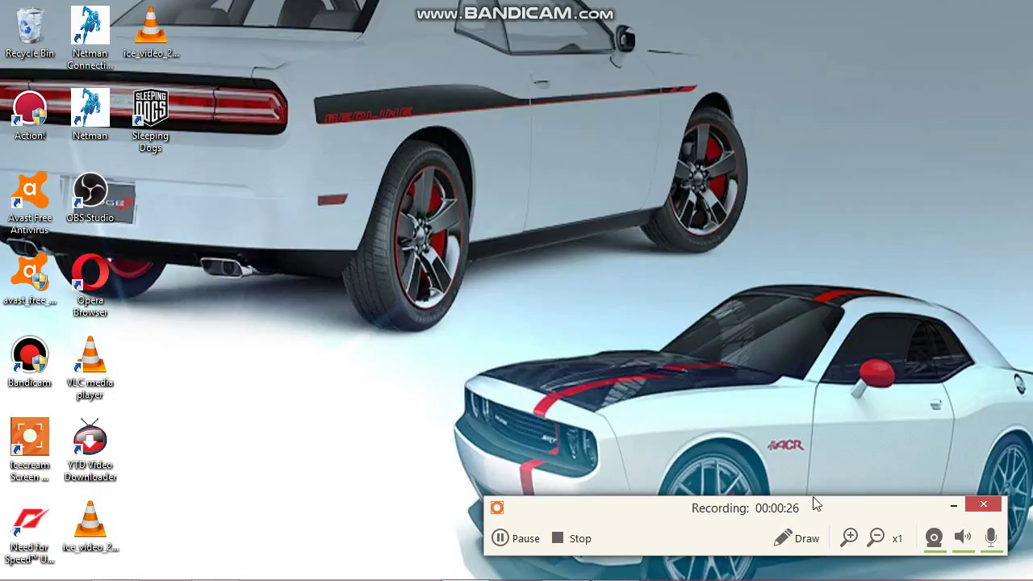
# - Switch to the open Desktop folder in File Explorer, go to the Windows 8.1 (C:) drive and open the JPEG image "a"
pyautogui.moveTo(127, 571)
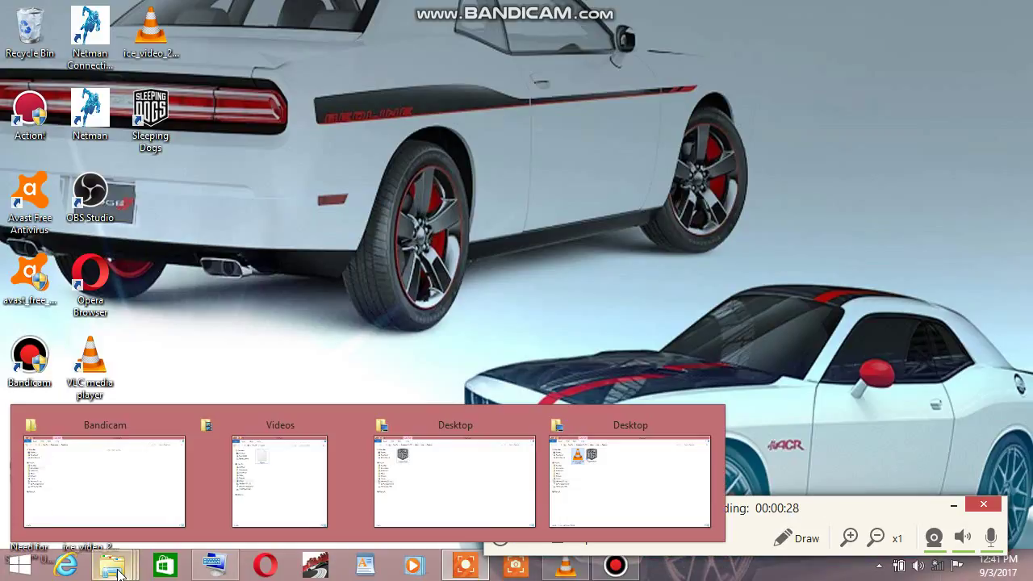
pyautogui.moveTo(146, 494)
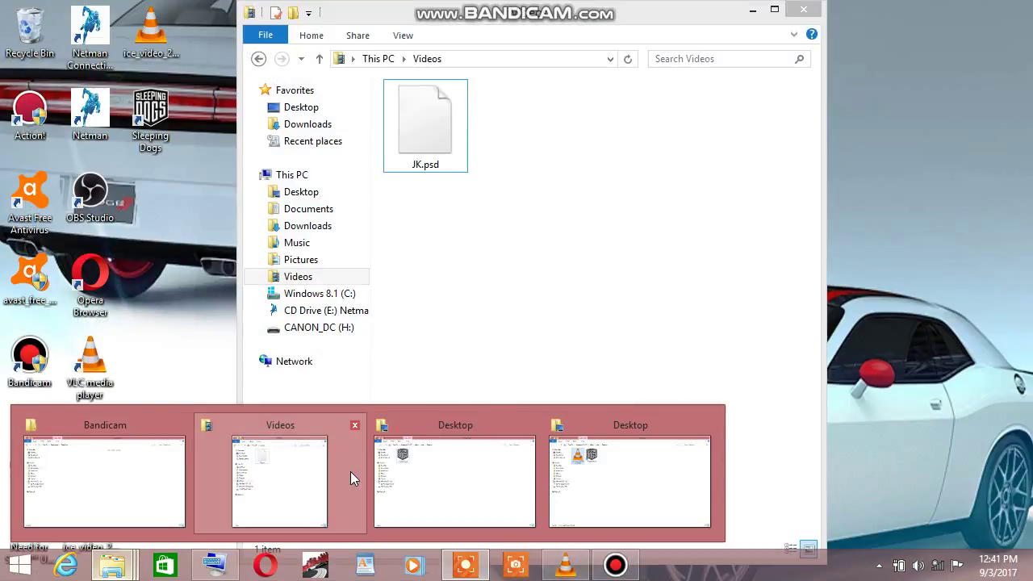
pyautogui.moveTo(460, 478)
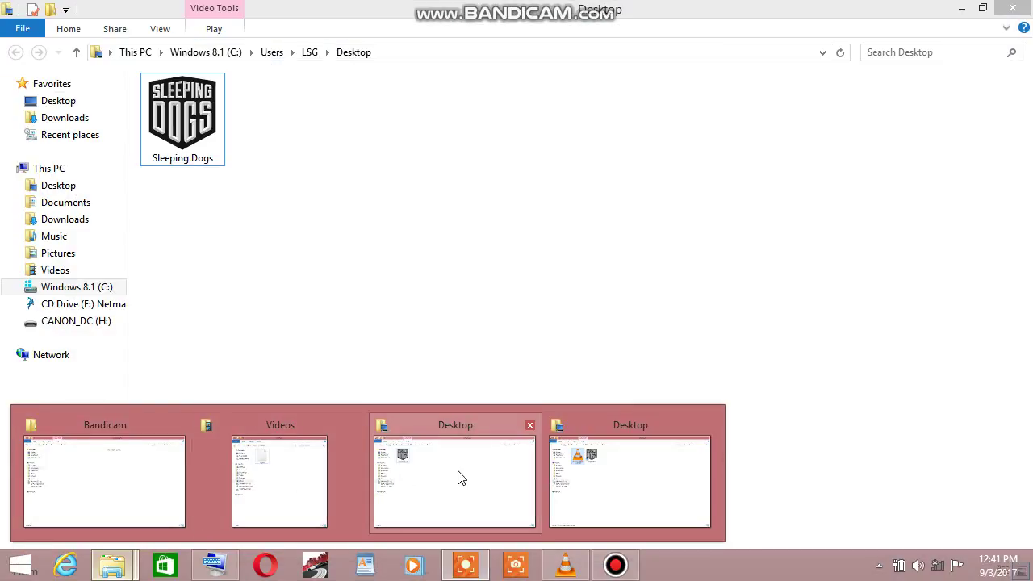
pyautogui.moveTo(587, 477)
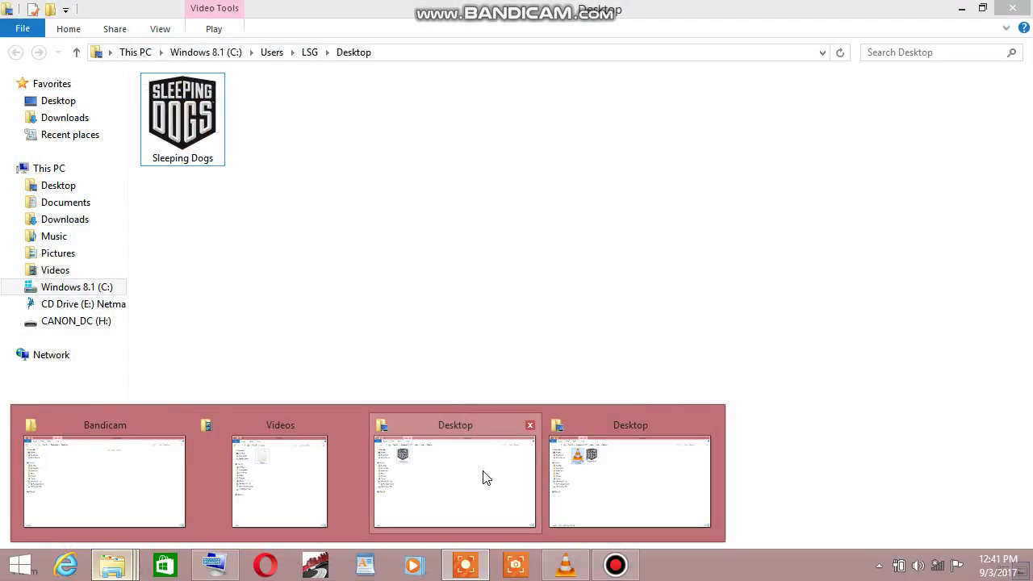
pyautogui.click(485, 478)
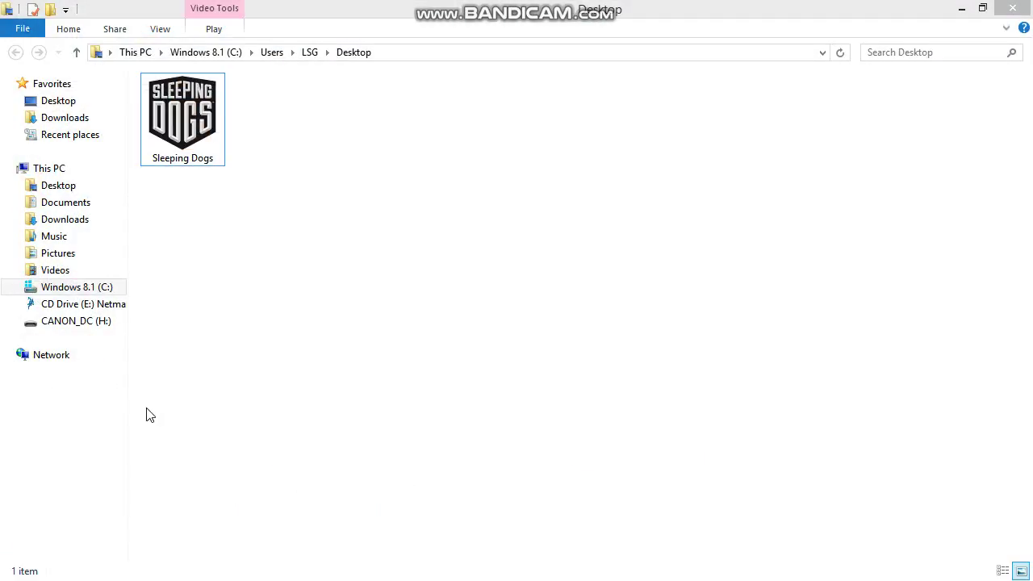
pyautogui.click(99, 289)
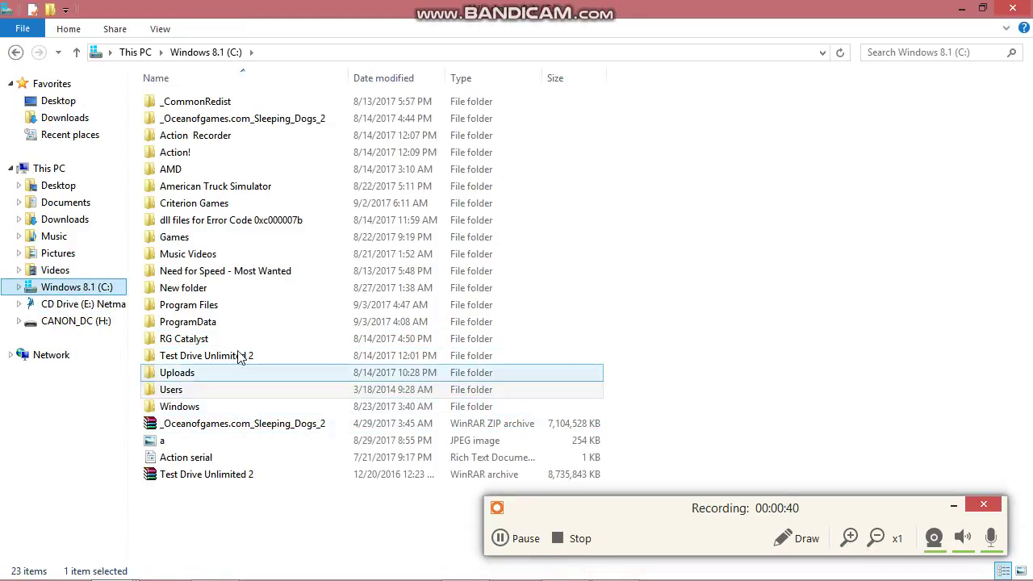
pyautogui.click(176, 442)
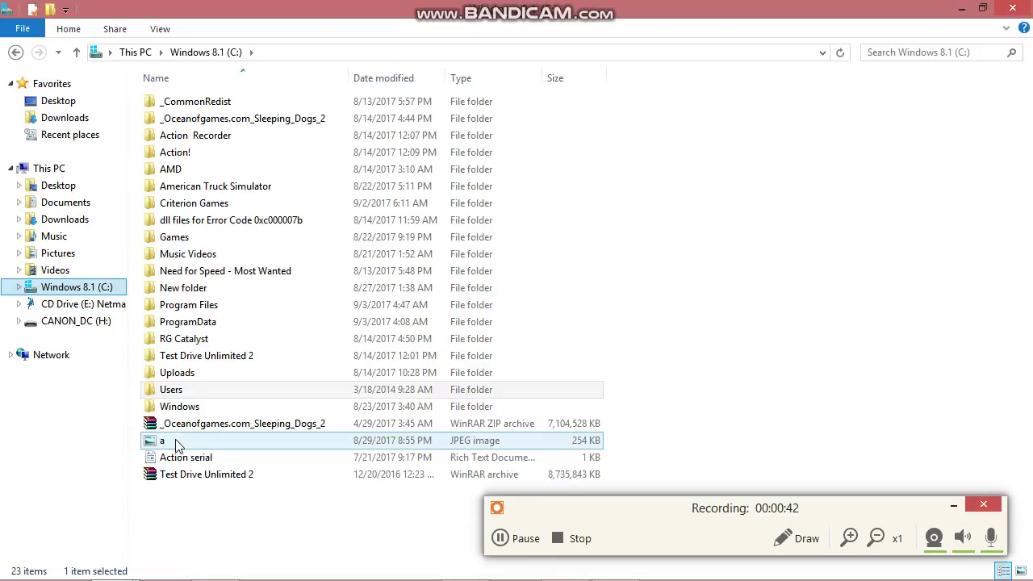
pyautogui.doubleClick(177, 442)
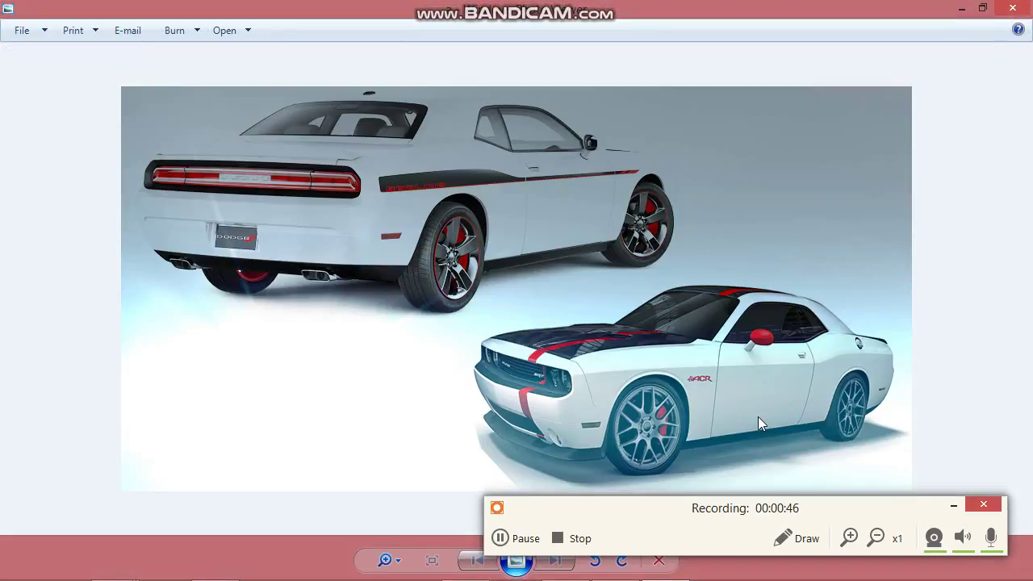
# - Examine both cars in the picture up close, from the front car to the rear car and back, and close the picture
pyautogui.scroll(5, 758, 416)
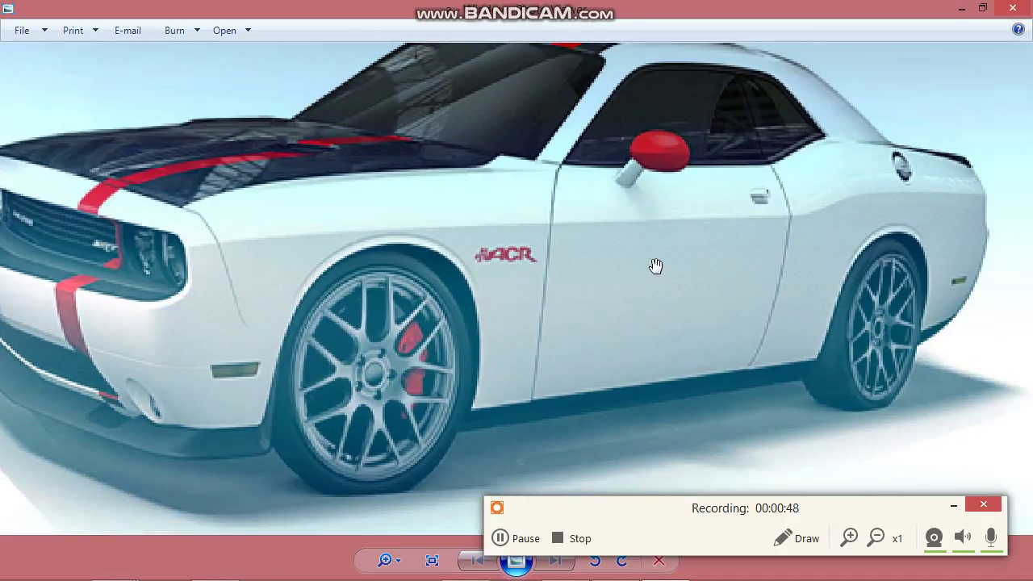
pyautogui.moveTo(537, 203); pyautogui.dragTo(609, 208)
pyautogui.moveTo(97, 258); pyautogui.dragTo(289, 302)
pyautogui.moveTo(8, 214); pyautogui.dragTo(526, 325)
pyautogui.moveTo(379, 258); pyautogui.dragTo(485, 266)
pyautogui.moveTo(353, 233); pyautogui.dragTo(445, 404)
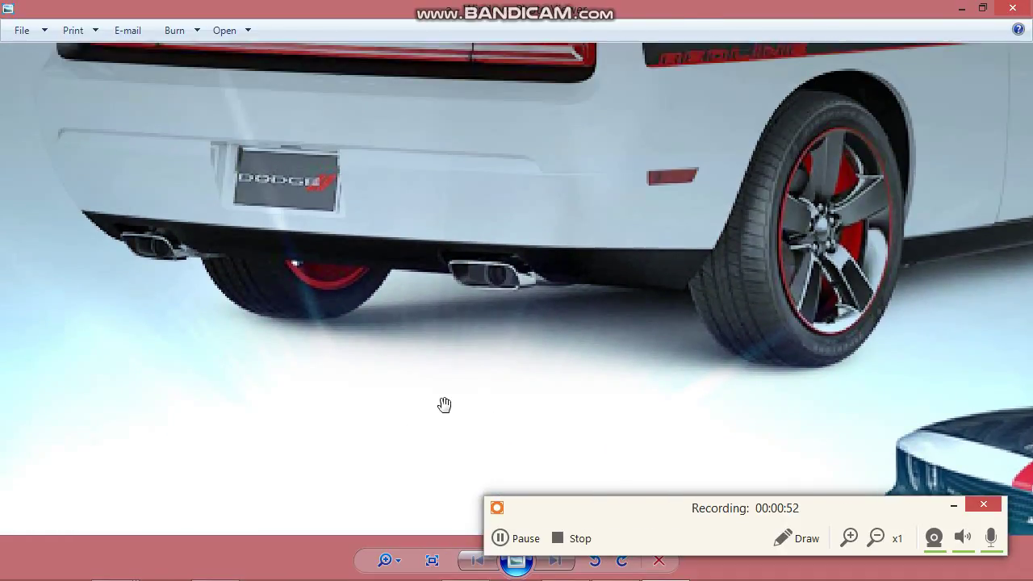
pyautogui.moveTo(430, 264); pyautogui.dragTo(476, 355)
pyautogui.moveTo(504, 245); pyautogui.dragTo(386, 346)
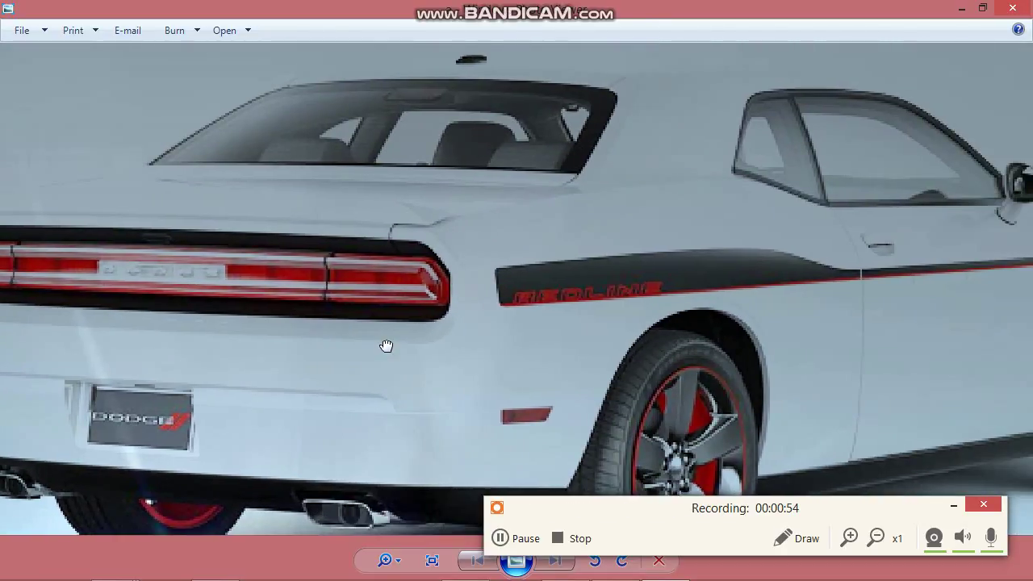
pyautogui.moveTo(664, 153); pyautogui.dragTo(363, 274)
pyautogui.moveTo(766, 259); pyautogui.dragTo(551, 189)
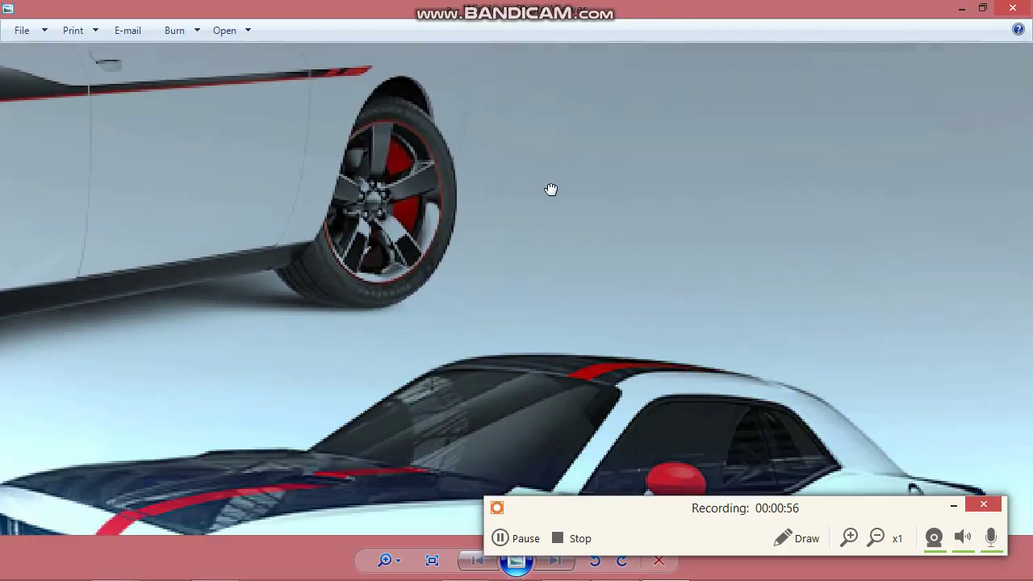
pyautogui.moveTo(762, 276); pyautogui.dragTo(662, 146)
pyautogui.moveTo(646, 387); pyautogui.dragTo(838, 142)
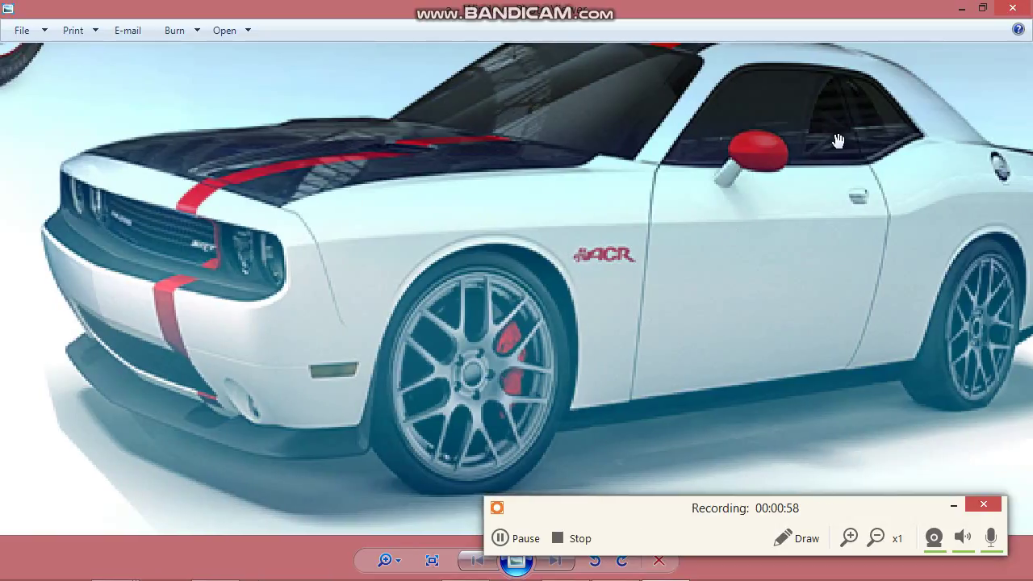
pyautogui.click(1013, 8)
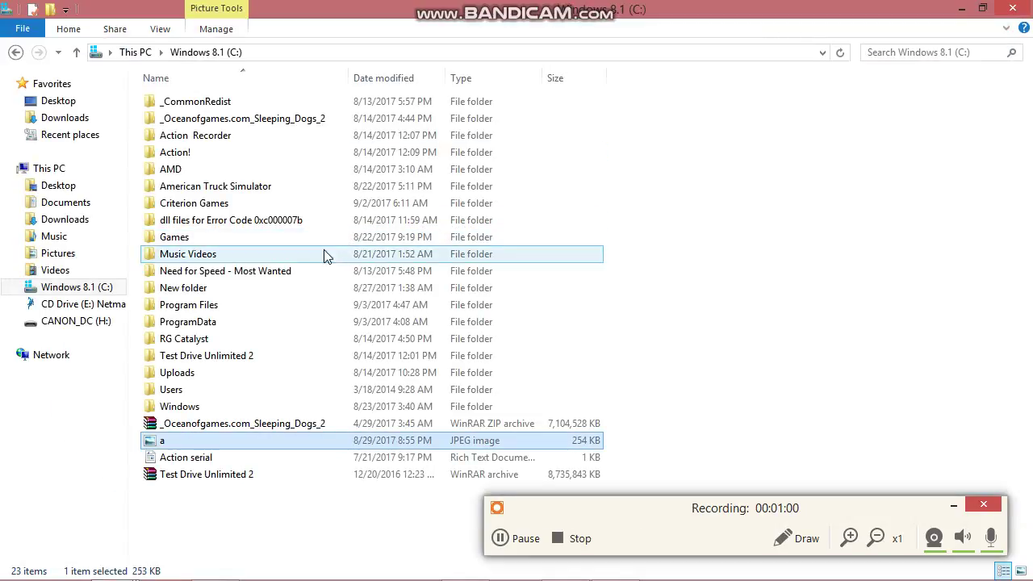
# - Open the Pagani Huayra VS Koenigsegg Agera R (NFSMW) picture from its folder under Action!\Video\Done\Need for Speed Most wanted 2012\VS
pyautogui.doubleClick(209, 156)
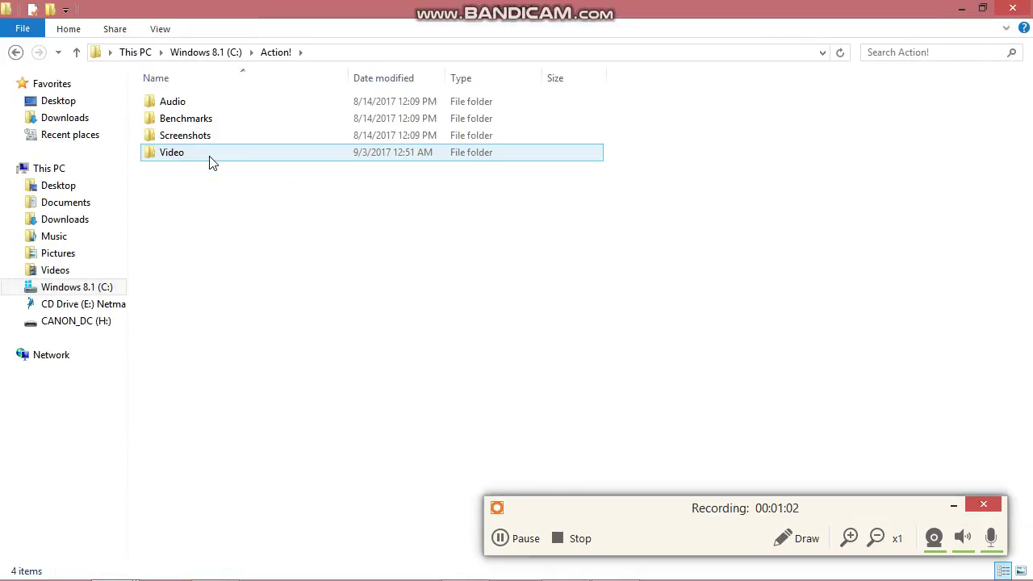
pyautogui.doubleClick(209, 161)
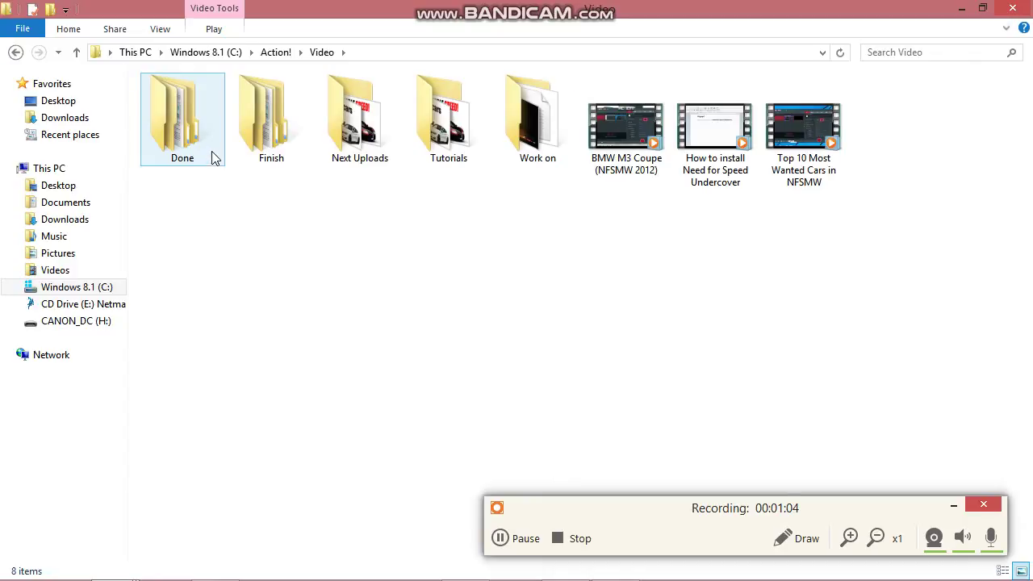
pyautogui.doubleClick(208, 129)
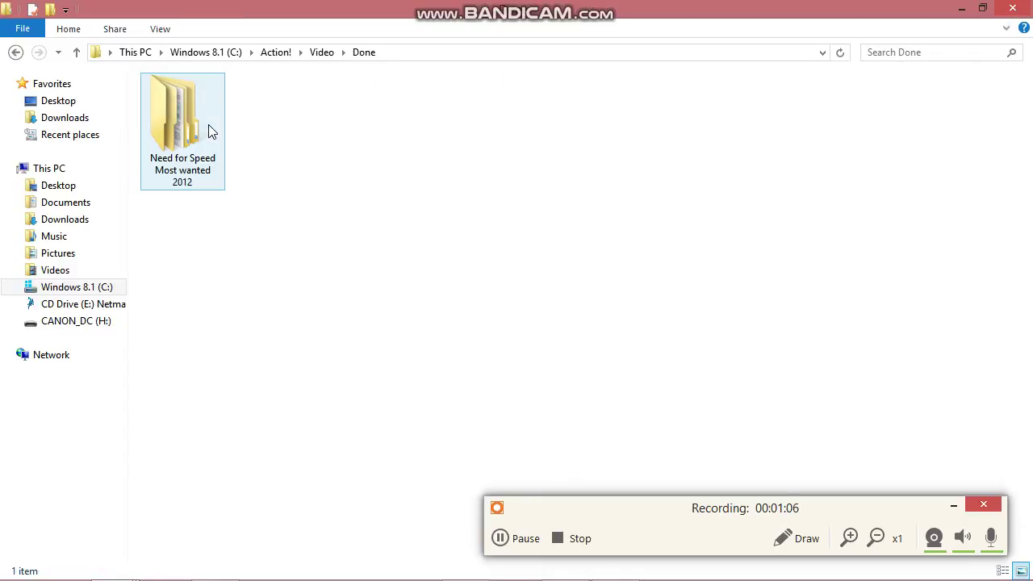
pyautogui.doubleClick(209, 129)
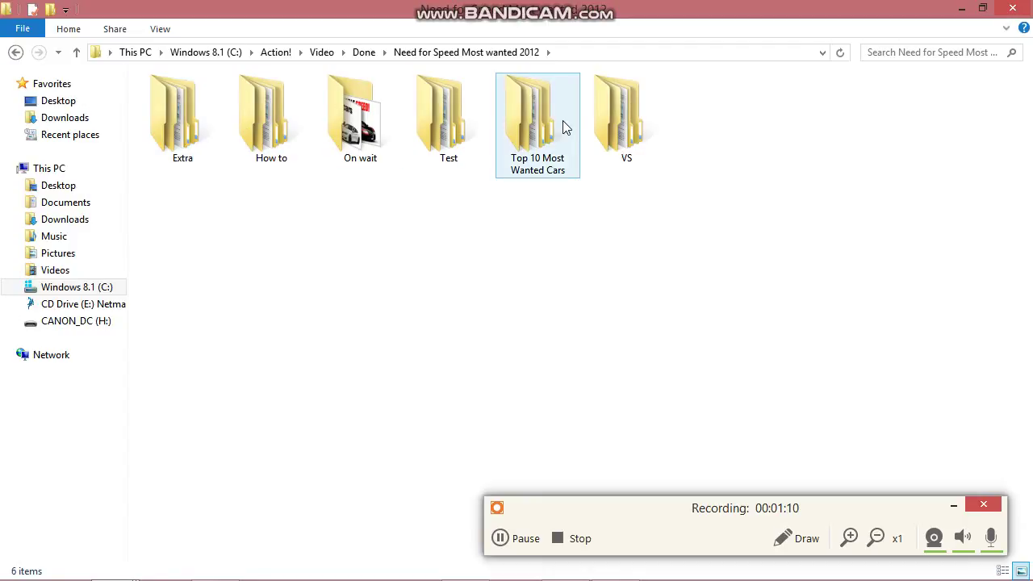
pyautogui.doubleClick(638, 117)
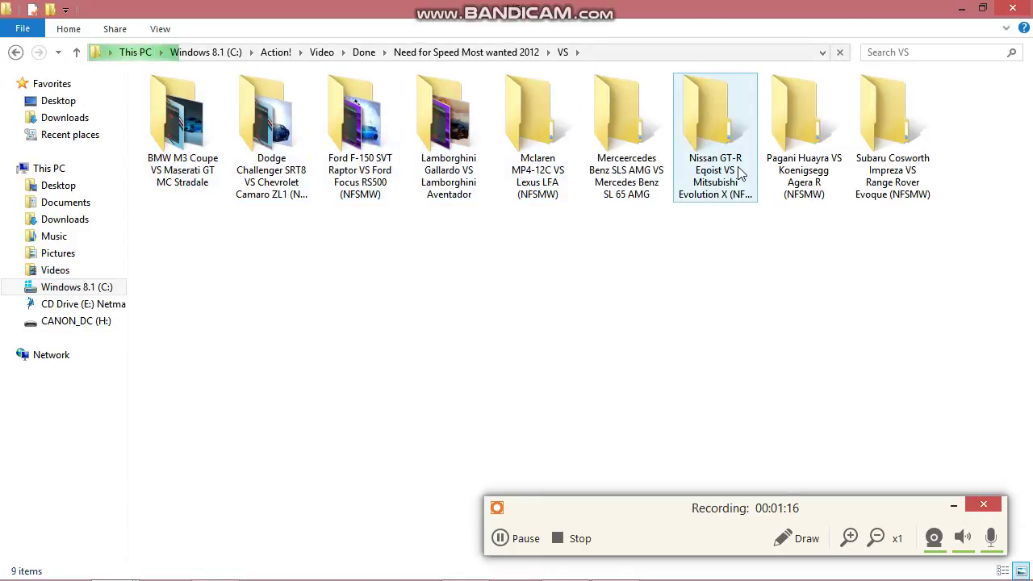
pyautogui.doubleClick(773, 167)
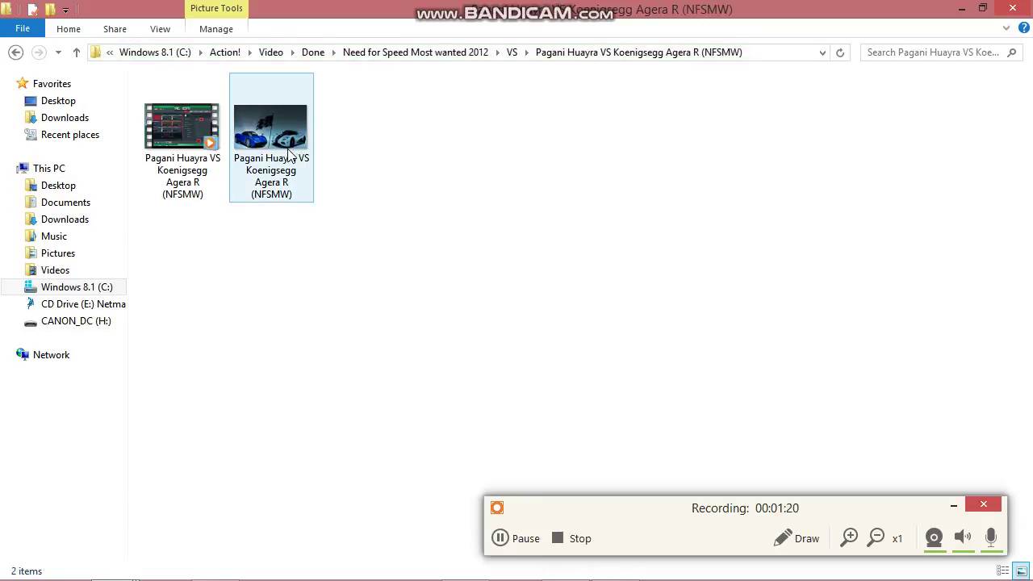
pyautogui.doubleClick(291, 154)
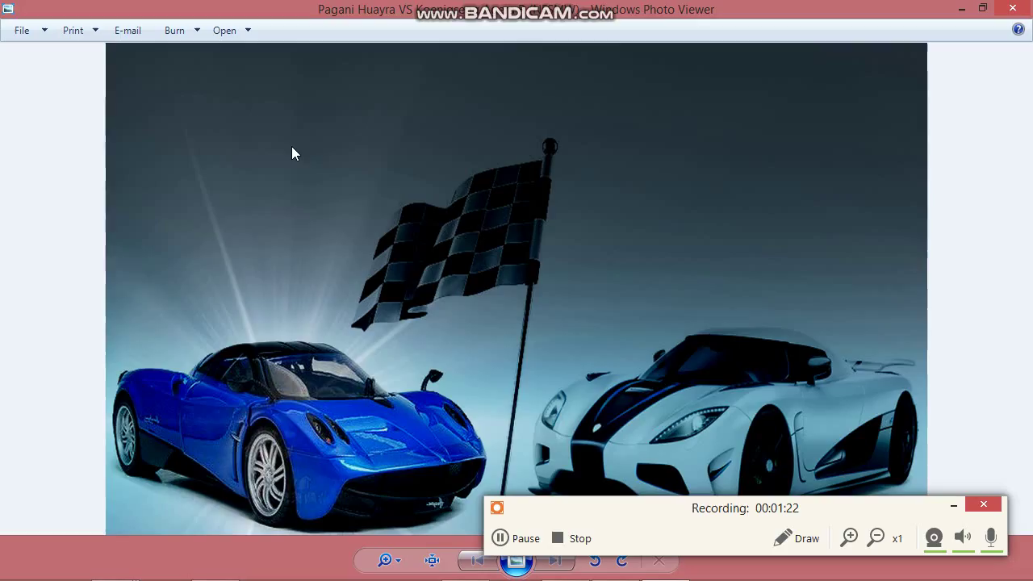
# - Examine the Pagani and Koenigsegg in the picture up close, return to the full image and close it
pyautogui.scroll(4, 825, 465)
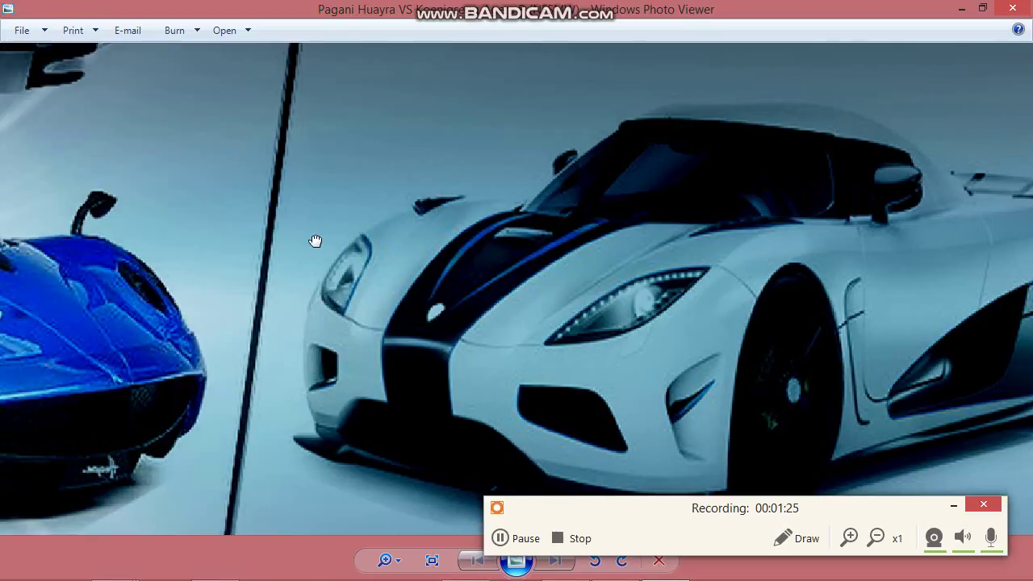
pyautogui.moveTo(315, 242); pyautogui.dragTo(404, 247)
pyautogui.moveTo(161, 266); pyautogui.dragTo(428, 242)
pyautogui.moveTo(270, 243); pyautogui.dragTo(485, 246)
pyautogui.scroll(-4, 565, 266)
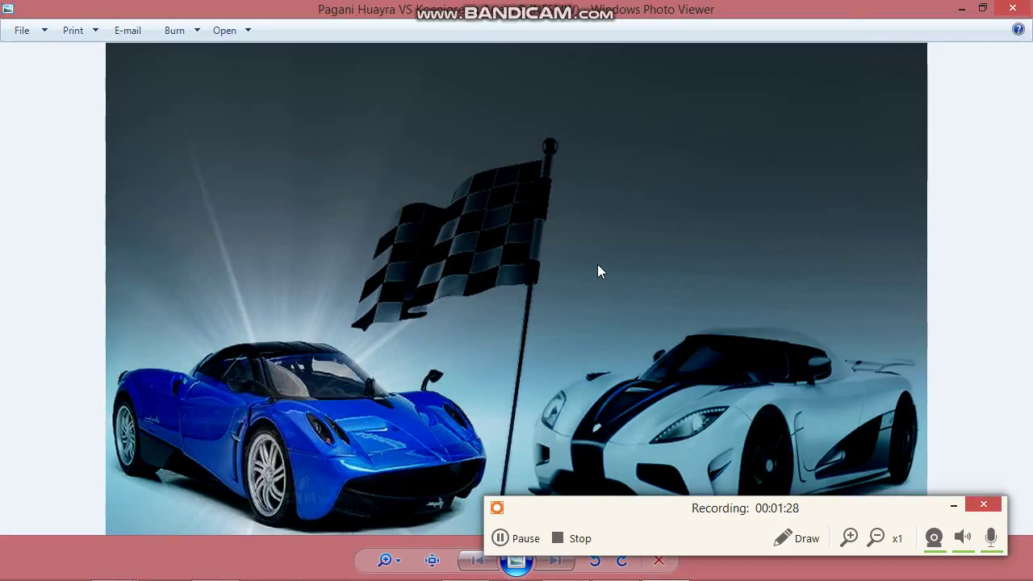
pyautogui.scroll(1, 474, 228)
pyautogui.scroll(-1, 474, 234)
pyautogui.click(1012, 8)
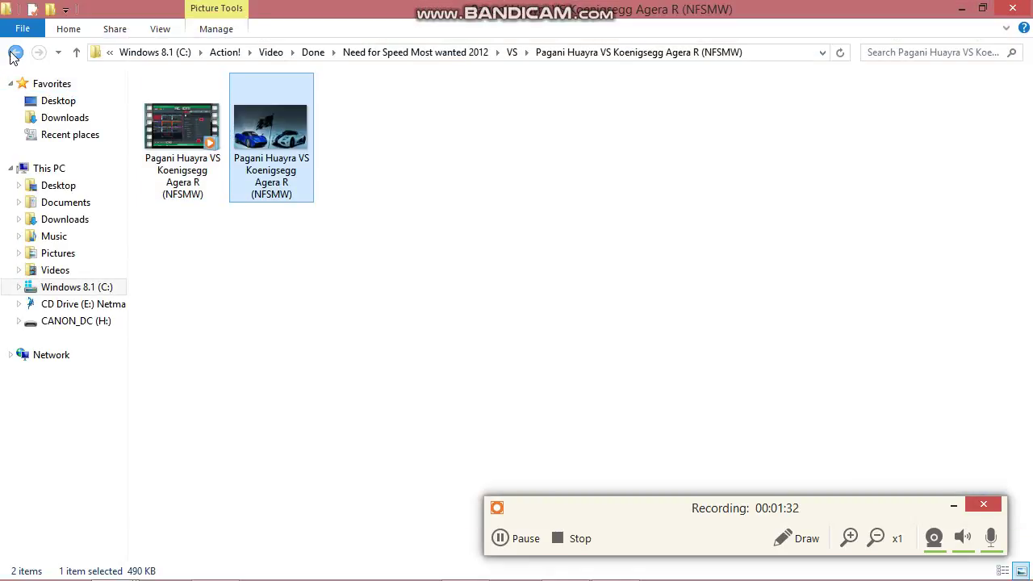
# - Return to the VS folder and open the picture in the Dodge Challenger SRT8 VS Chevrolet Camaro ZL1 (NFSMW) folder
pyautogui.click(14, 52)
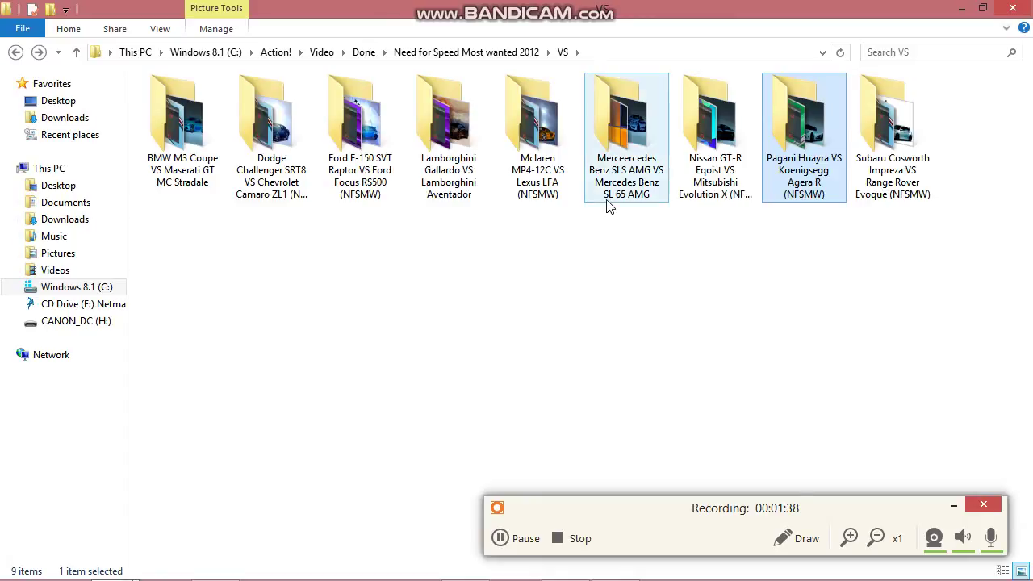
pyautogui.doubleClick(257, 176)
pyautogui.doubleClick(266, 172)
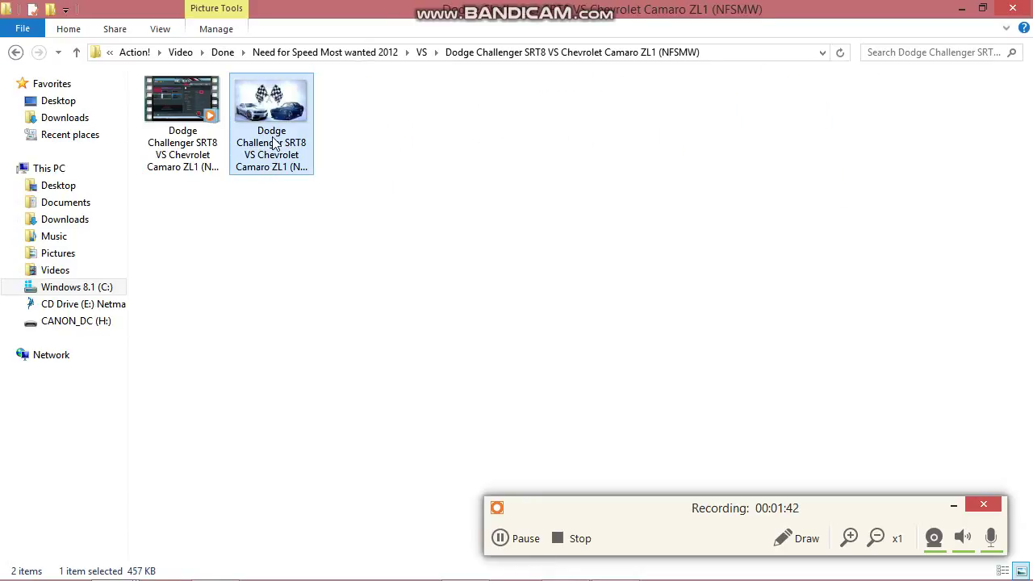
# - Examine the Chevrolet Camaro and the Dodge Challenger in the picture up close, return to the full image and close it
pyautogui.scroll(4, 414, 392)
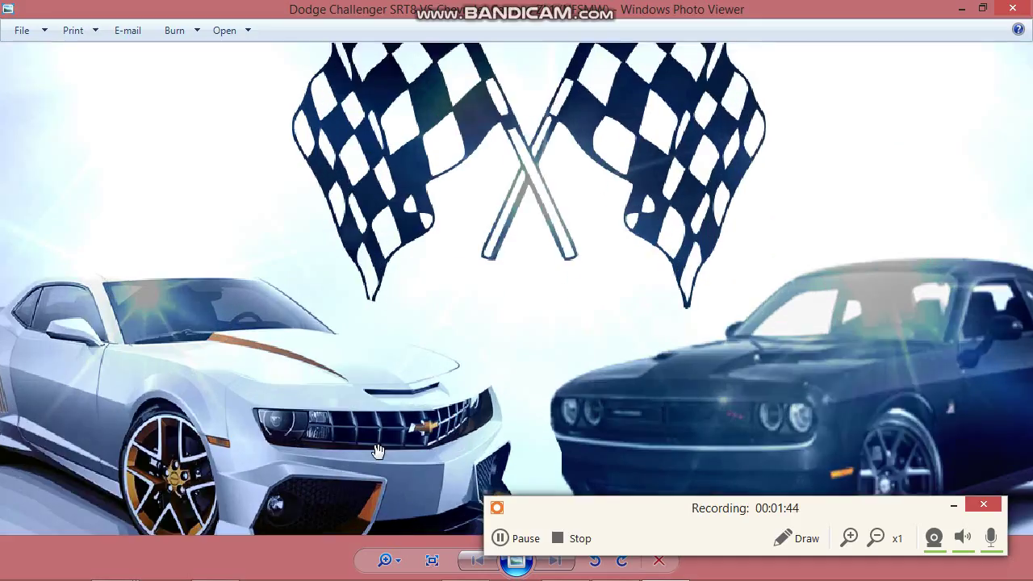
pyautogui.scroll(-2, 799, 256)
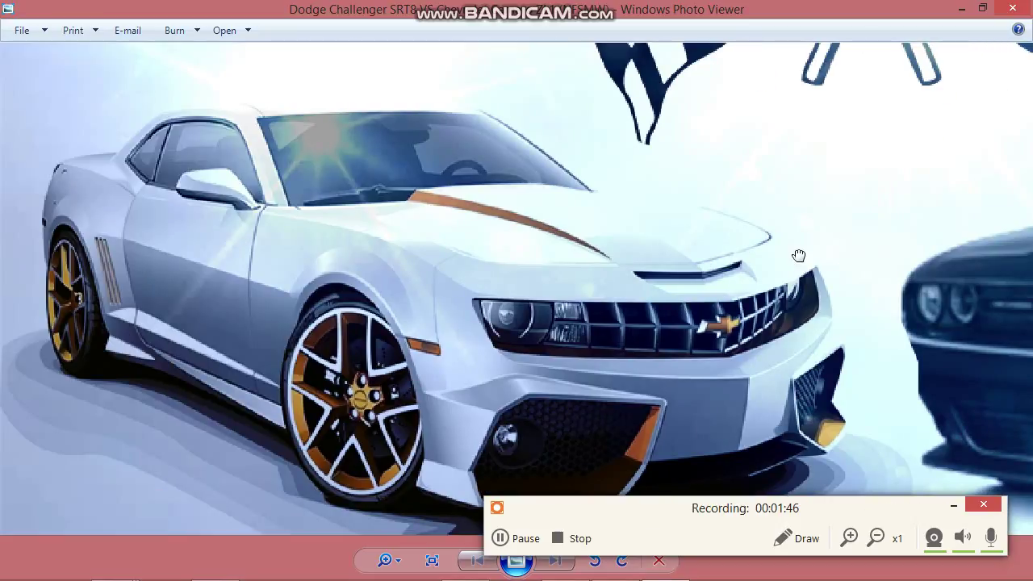
pyautogui.scroll(3, 807, 254)
pyautogui.scroll(-1, 755, 326)
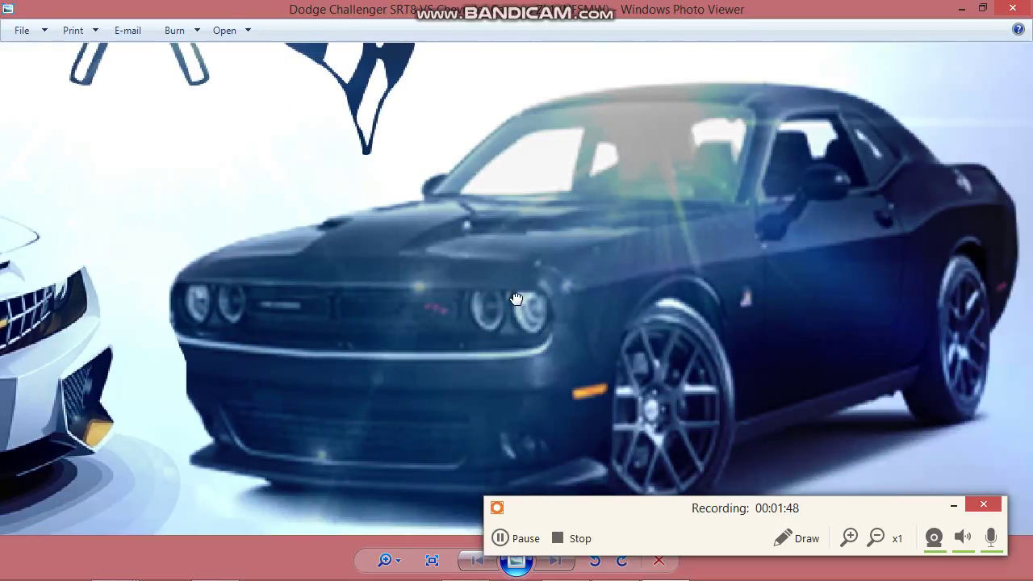
pyautogui.scroll(-2, 418, 266)
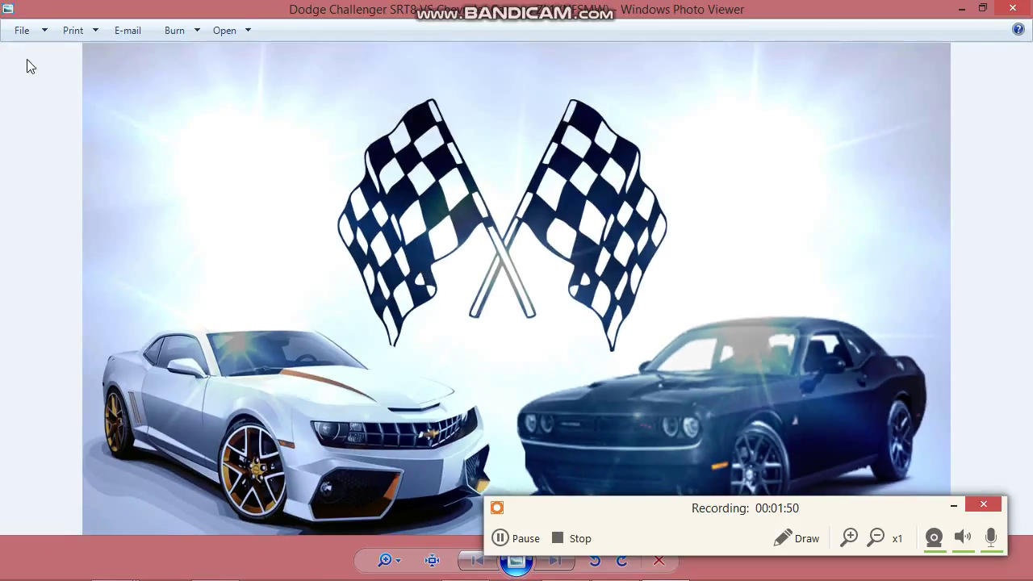
pyautogui.click(1013, 8)
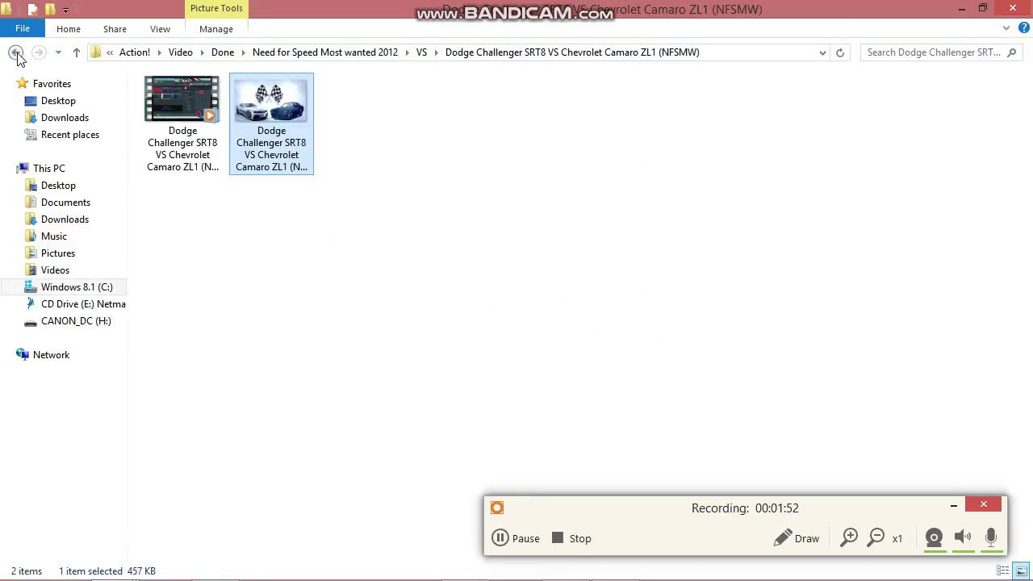
# - Go back up to the Action!\Video folder and play the Top 10 Most Wanted Cars in NFSMW video
pyautogui.click(16, 54)
pyautogui.click(16, 53)
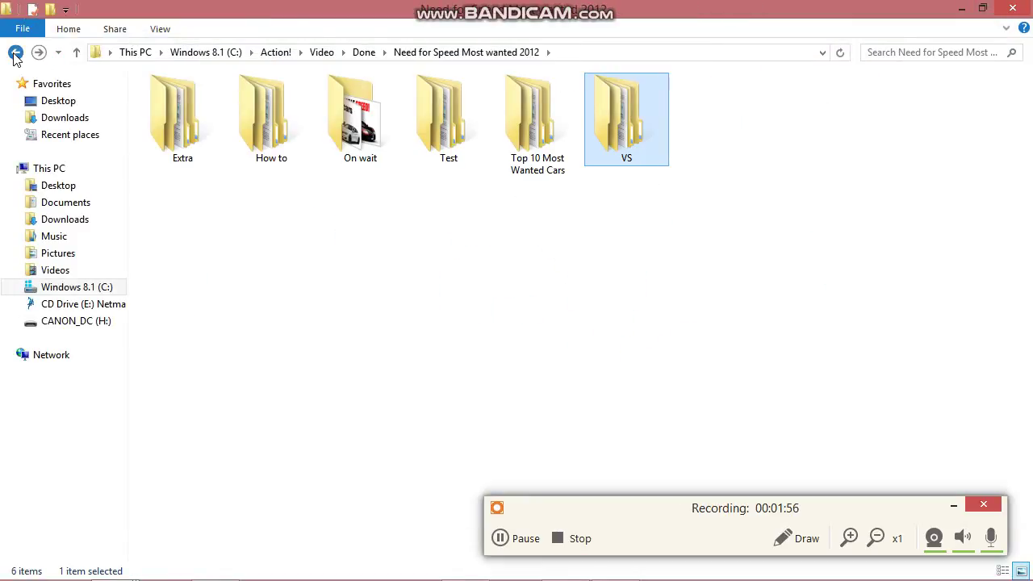
pyautogui.click(16, 54)
pyautogui.click(15, 53)
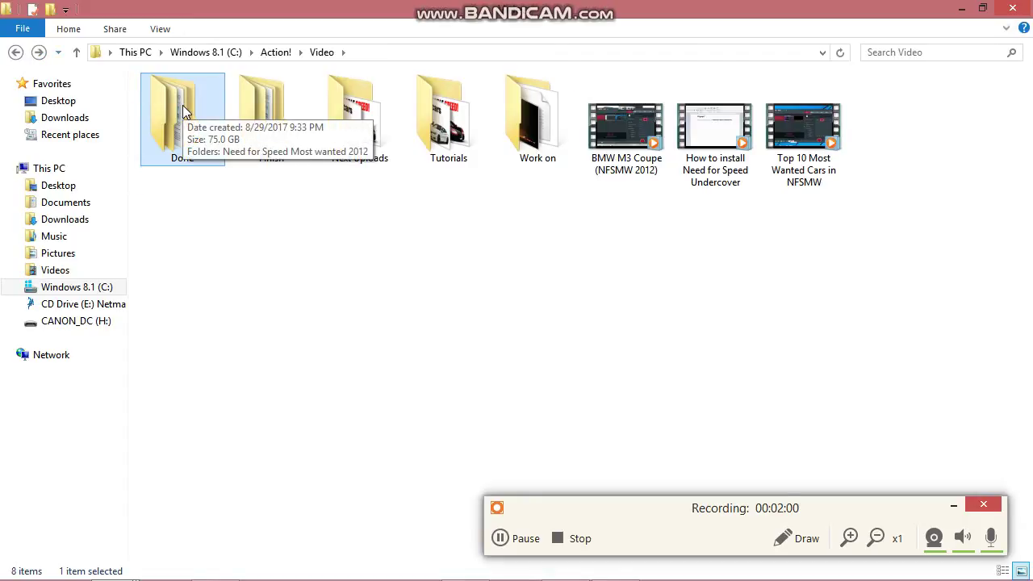
pyautogui.click(804, 166)
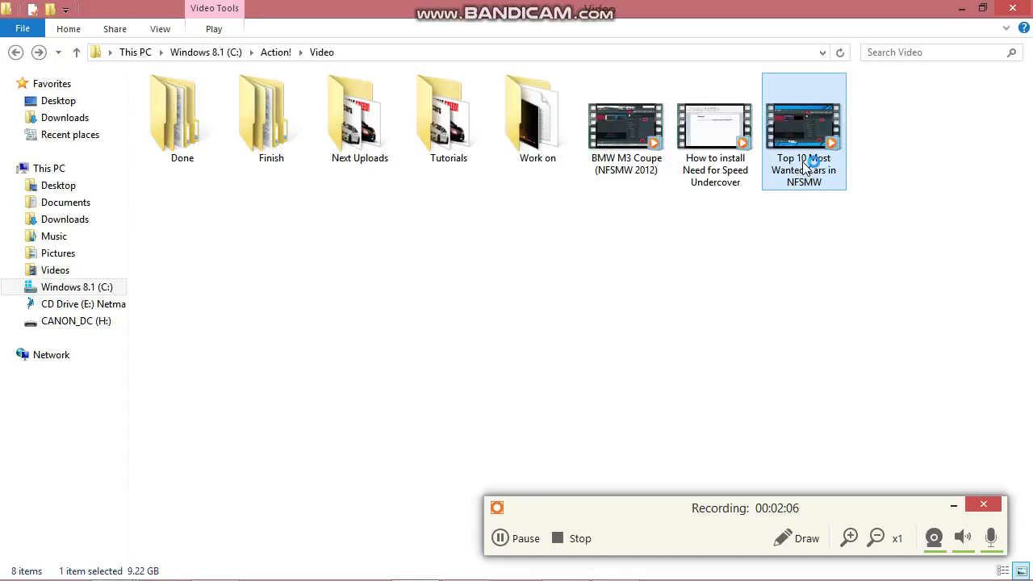
pyautogui.doubleClick(804, 166)
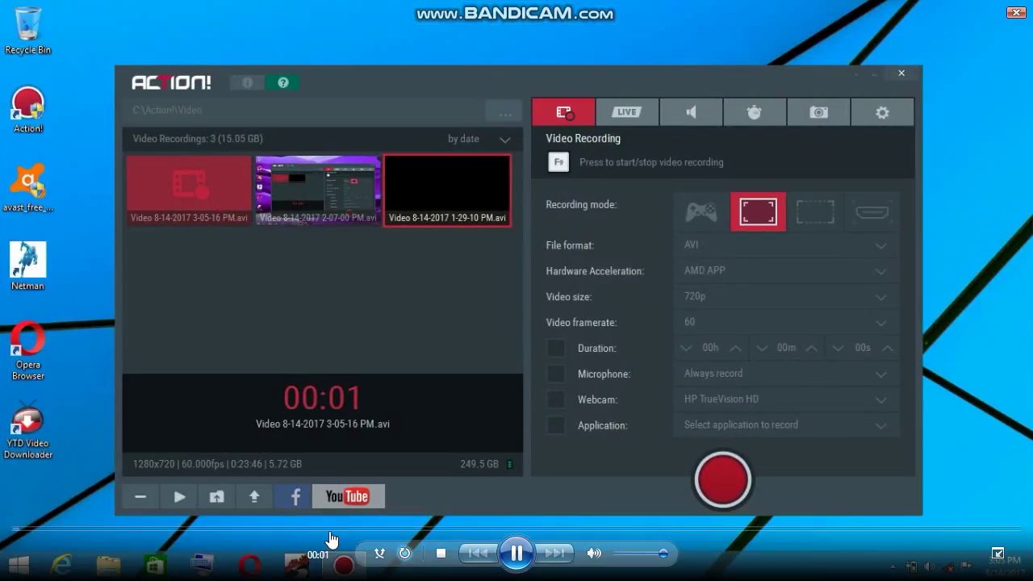
# - Skip the video ahead to about 10:14 and on to about 17:19, pause it there and close the player
pyautogui.click(266, 530)
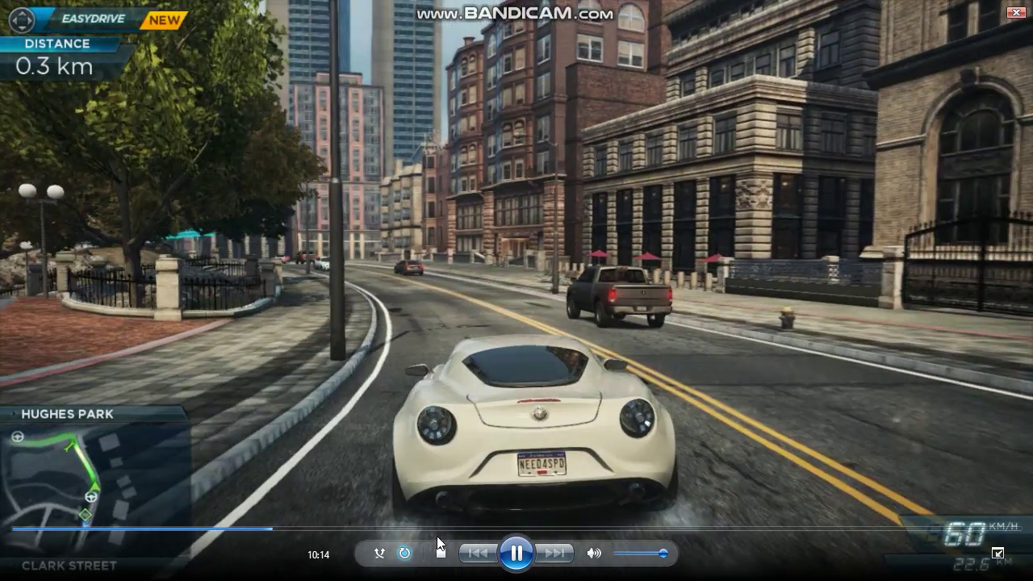
pyautogui.click(442, 529)
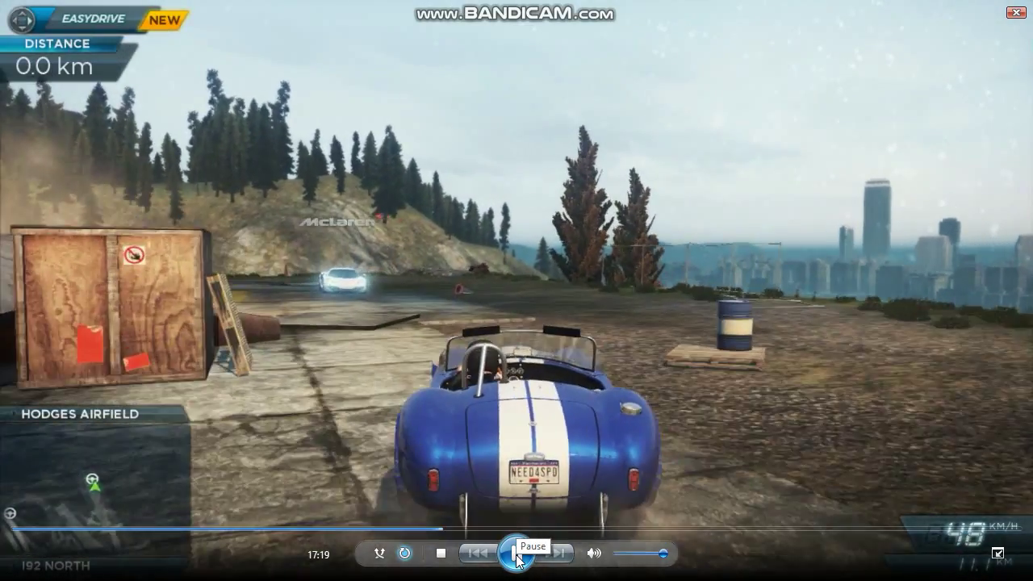
pyautogui.click(516, 554)
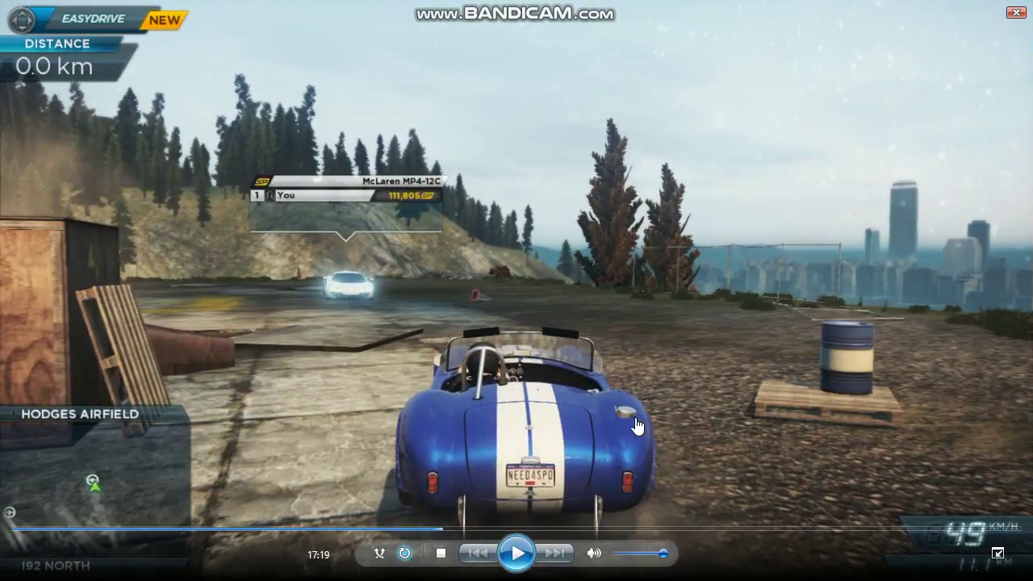
pyautogui.click(1018, 13)
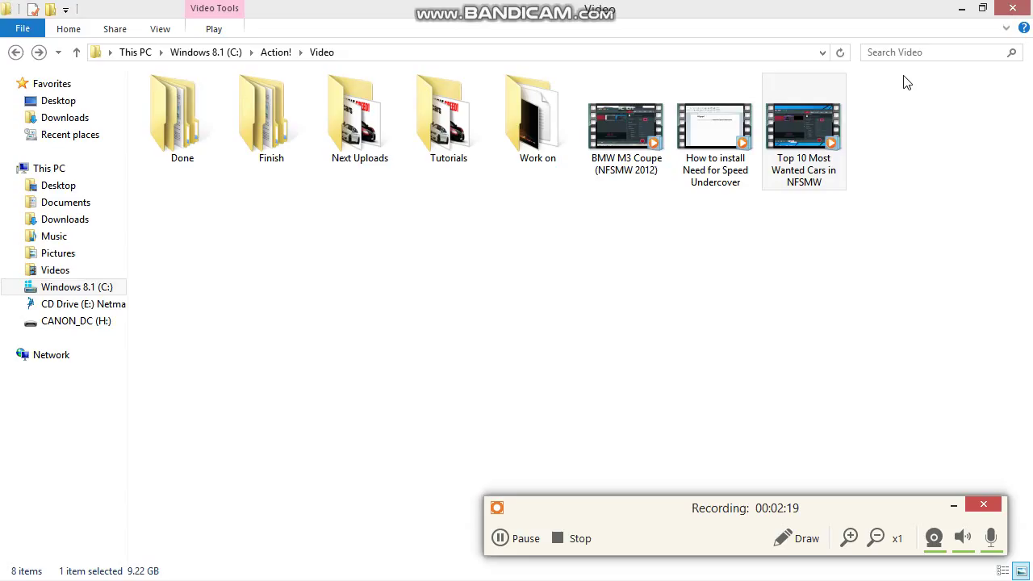
# - Stop the screen recording and open the folder containing the saved video
pyautogui.click(578, 542)
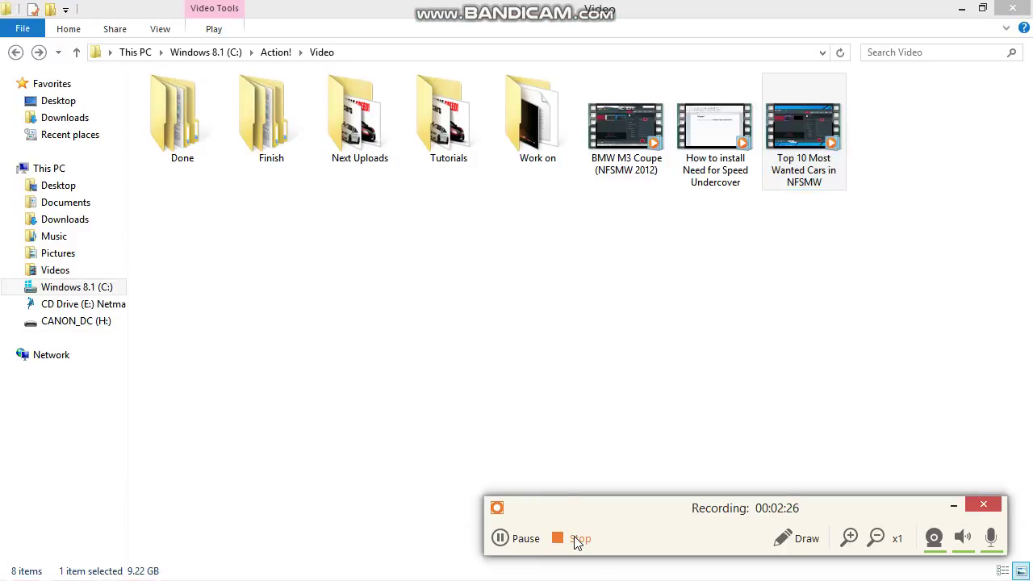
pyautogui.click(578, 542)
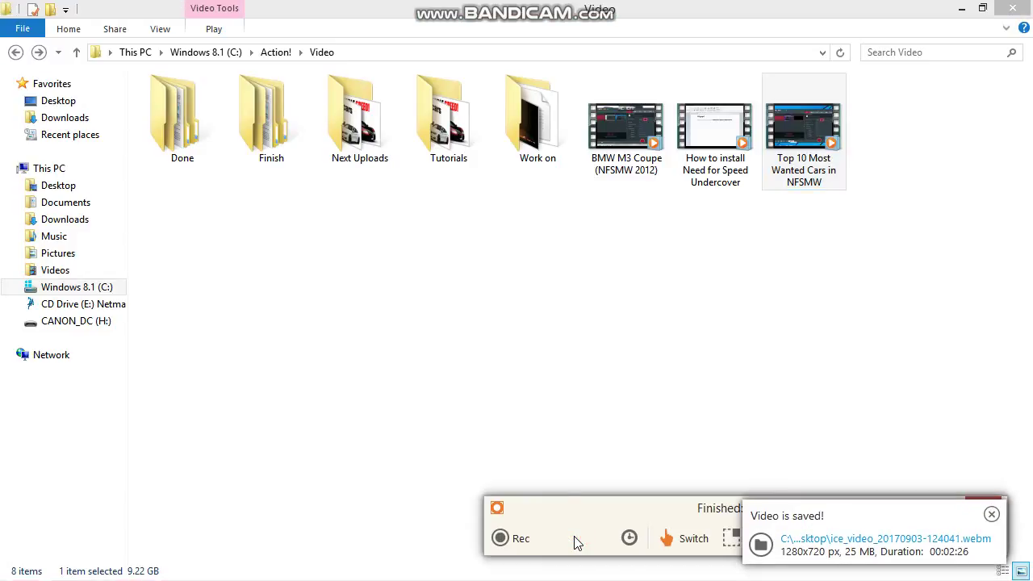
pyautogui.click(771, 548)
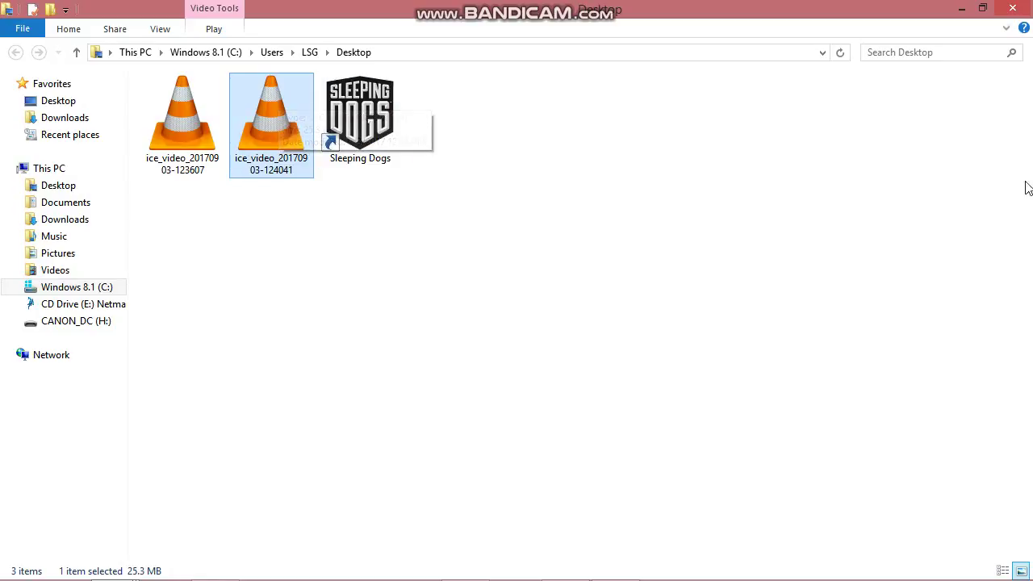
# - Minimize the Desktop folder window and remove the ice_video_20170903-124041.webm entry from the Screen Recorder's capture history
pyautogui.rightClick(725, 221)
pyautogui.click(773, 323)
pyautogui.click(970, 8)
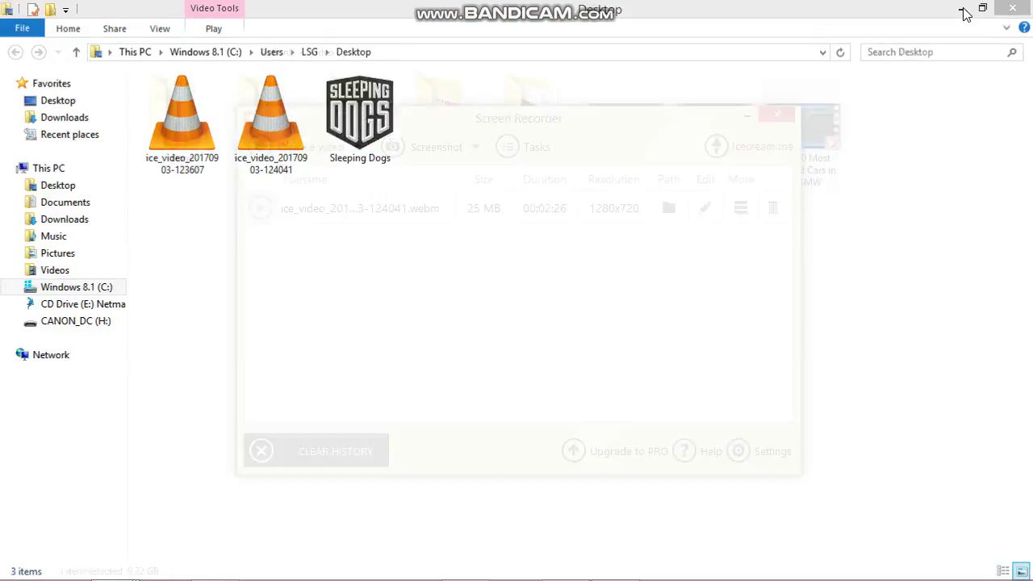
pyautogui.click(773, 210)
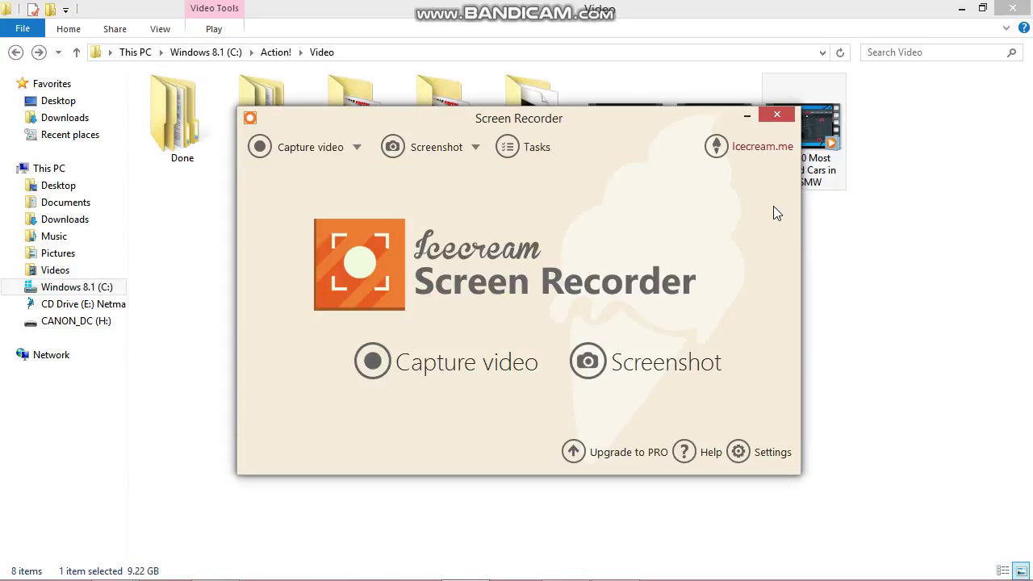
# - Minimize the Icecream Screen Recorder window and switch to Bandicam
pyautogui.click(746, 117)
pyautogui.moveTo(533, 578)
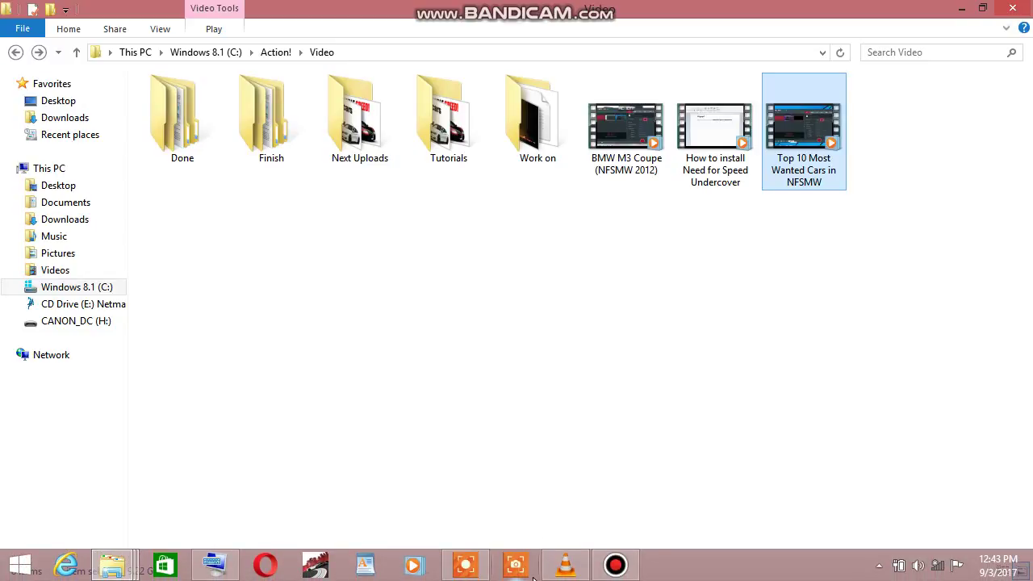
pyautogui.click(634, 575)
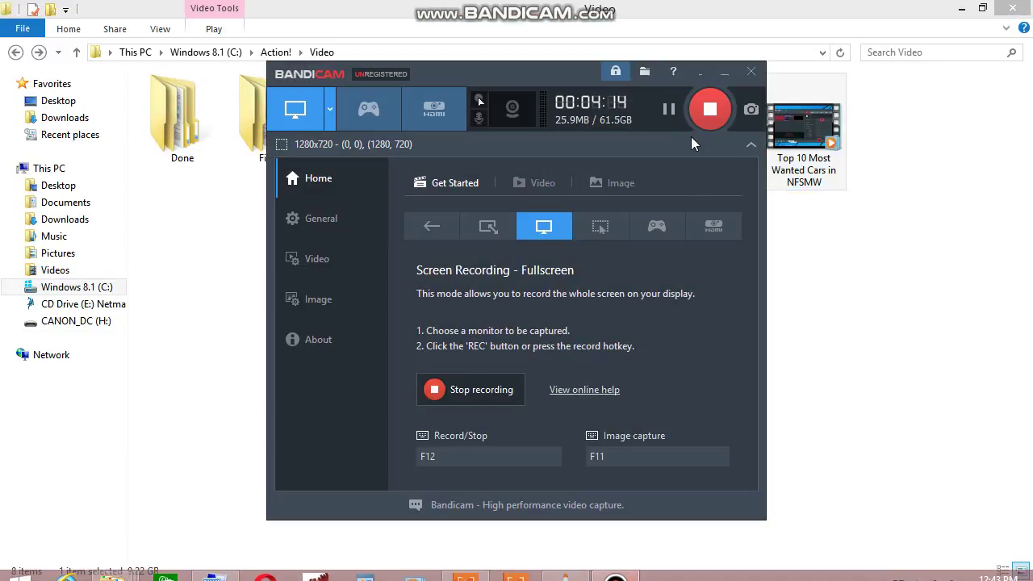